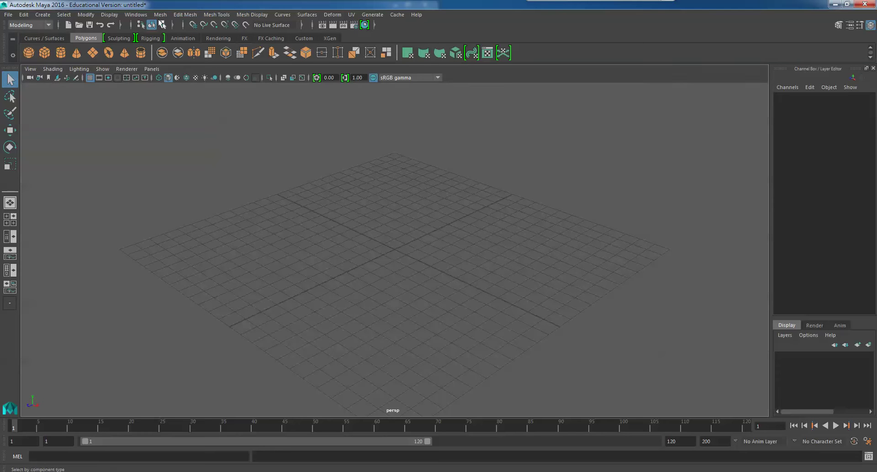
- Open the Visor, widen its window and show the Sculpting Base Meshes library
{"action": "left_click", "coordinate": [132, 15]}
{"action": "mouse_move", "coordinate": [158, 59]}
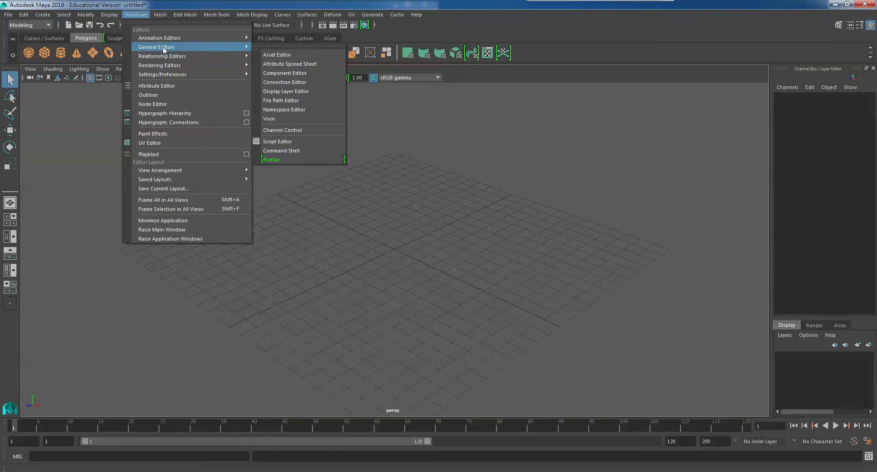
{"action": "left_click", "coordinate": [281, 120]}
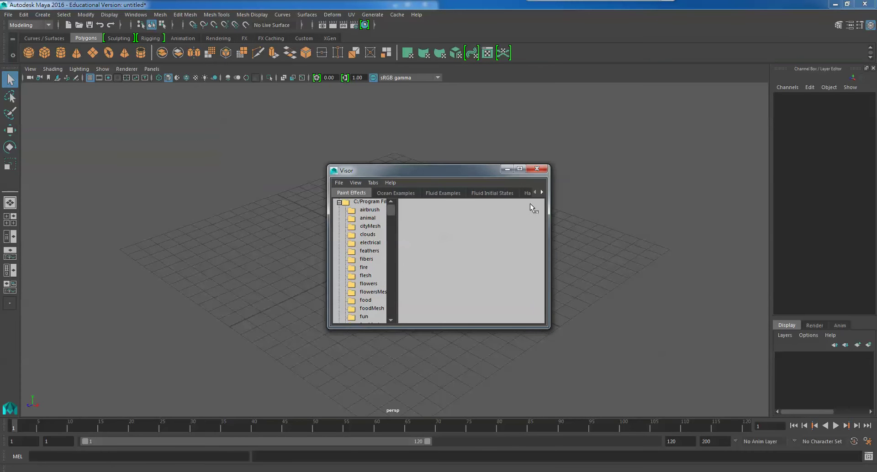
{"action": "left_click_drag", "start_coordinate": [551, 204], "coordinate": [736, 214]}
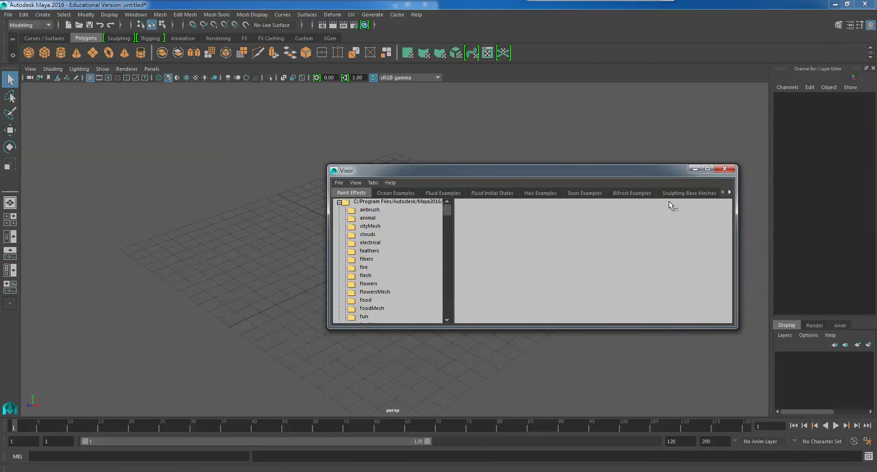
{"action": "left_click", "coordinate": [685, 192]}
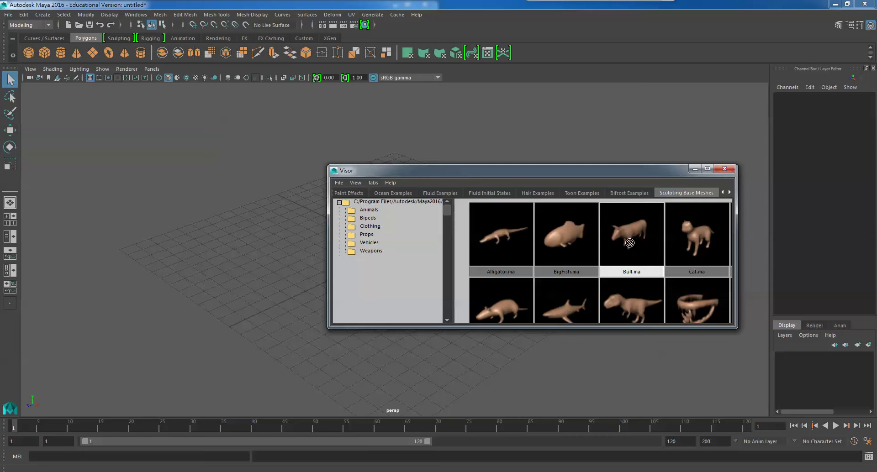
- Add the Bull.ma base mesh to the scene, close the Visor and frame the bull in the view
{"action": "left_click_drag", "start_coordinate": [629, 243], "coordinate": [289, 259]}
{"action": "left_click_drag", "start_coordinate": [352, 175], "coordinate": [449, 209]}
{"action": "key", "text": "f"}
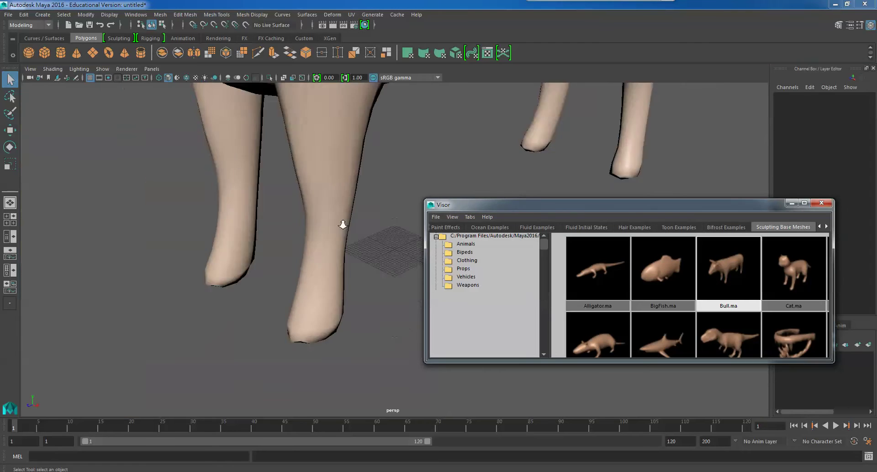
{"action": "left_click", "coordinate": [821, 203]}
{"action": "middle_click_drag", "start_coordinate": [581, 207], "coordinate": [578, 226], "text": "alt"}
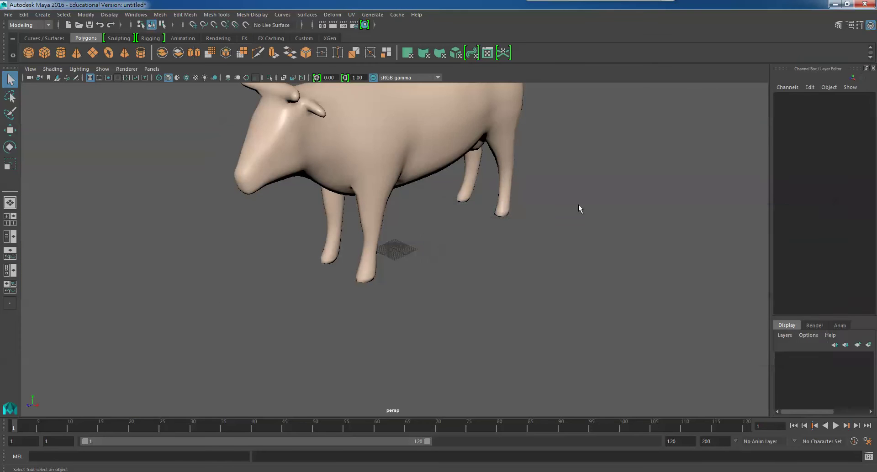
{"action": "key", "text": "f"}
- Select the bull mesh and open the XGen Editor for it
{"action": "left_click", "coordinate": [430, 184]}
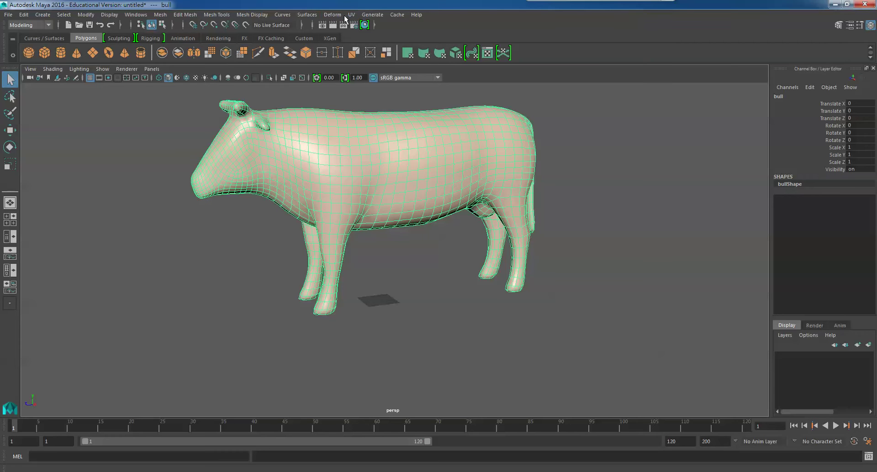
{"action": "left_click", "coordinate": [360, 15]}
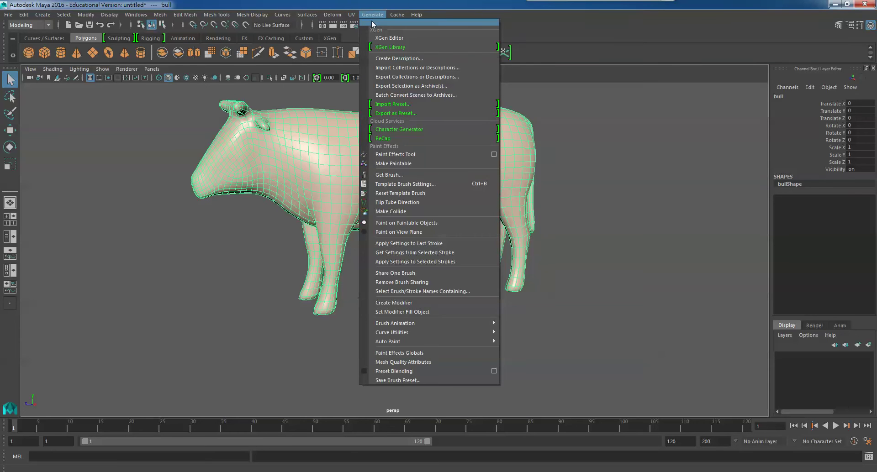
{"action": "left_click", "coordinate": [388, 18]}
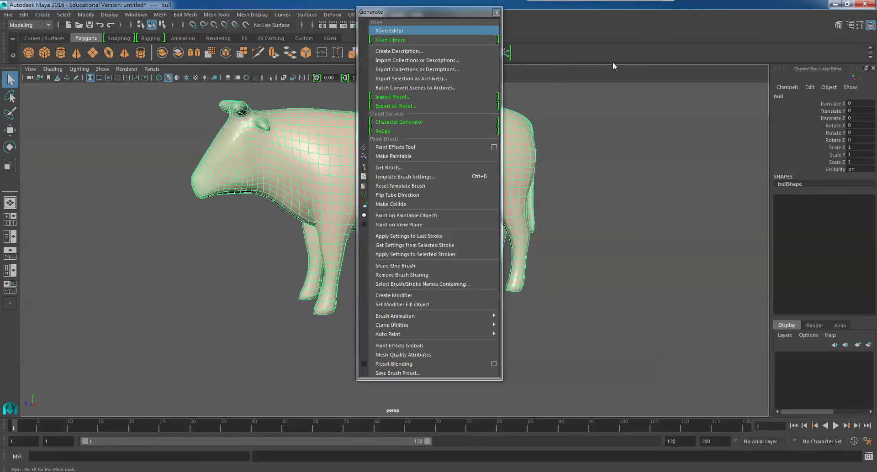
{"action": "left_click_drag", "start_coordinate": [409, 16], "coordinate": [559, 364]}
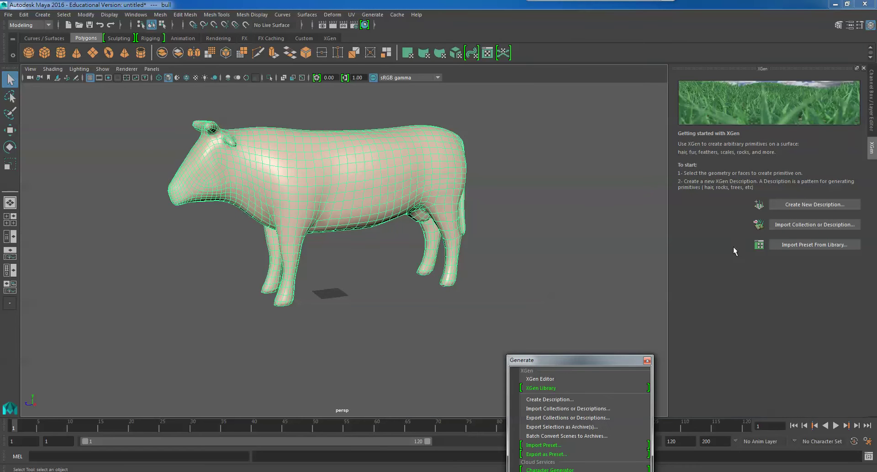
- Create an XGen description on the bull using groomable splines in a new collection, keeping the default names
{"action": "left_click", "coordinate": [806, 205]}
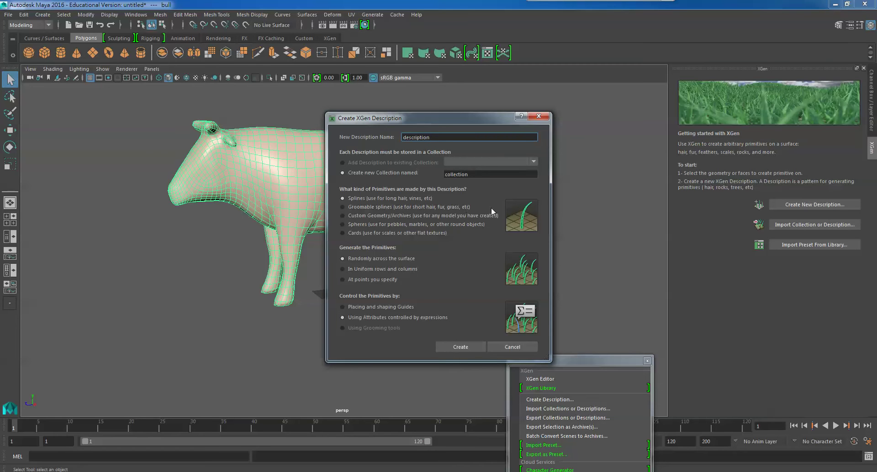
{"action": "left_click", "coordinate": [345, 207]}
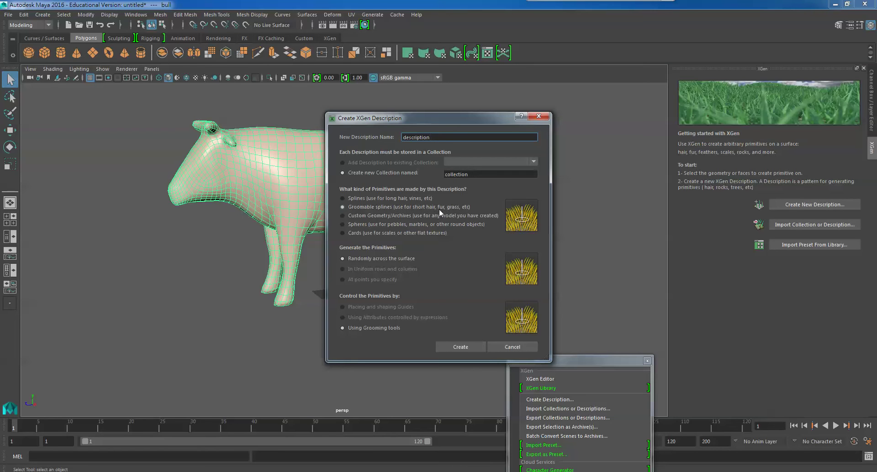
{"action": "left_click", "coordinate": [461, 346]}
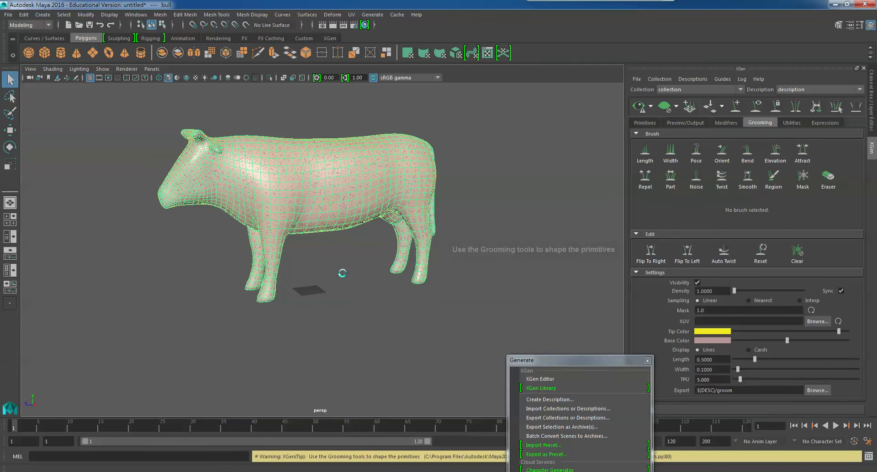
{"action": "left_click_drag", "start_coordinate": [332, 276], "coordinate": [411, 237], "text": "alt"}
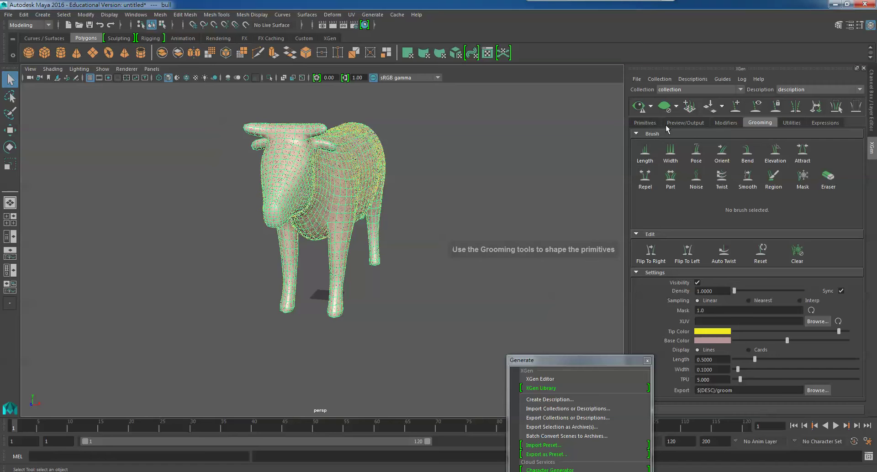
- Multiply the primitives' length expression by 10, accept it and generate the fur preview on the bull
{"action": "left_click", "coordinate": [642, 126]}
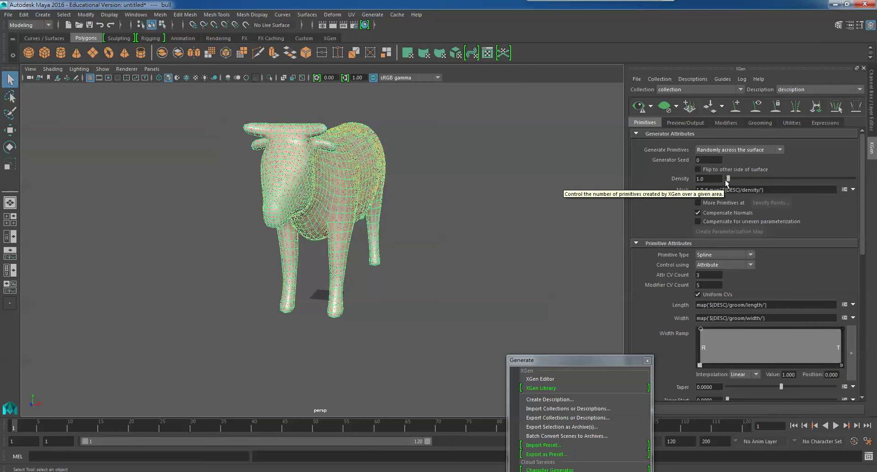
{"action": "left_click_drag", "start_coordinate": [505, 268], "coordinate": [495, 266], "text": "alt"}
{"action": "right_click_drag", "start_coordinate": [496, 265], "coordinate": [535, 296], "text": "alt"}
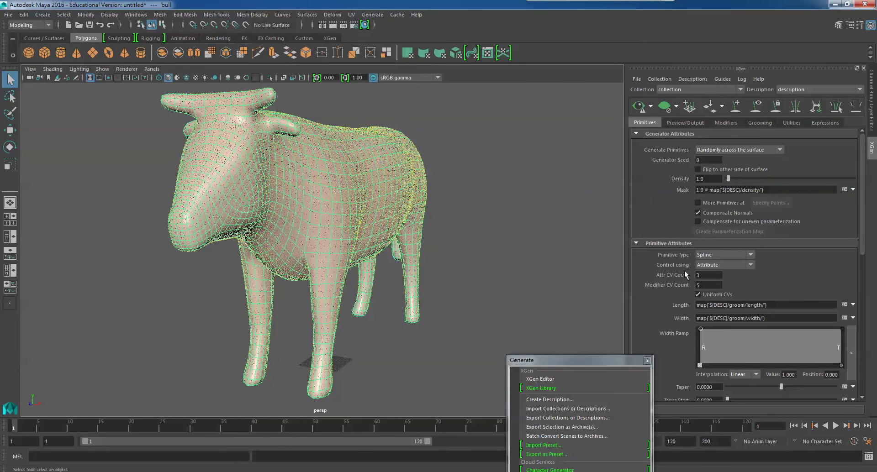
{"action": "scroll", "coordinate": [698, 299], "scroll_direction": "down", "scroll_amount": 3}
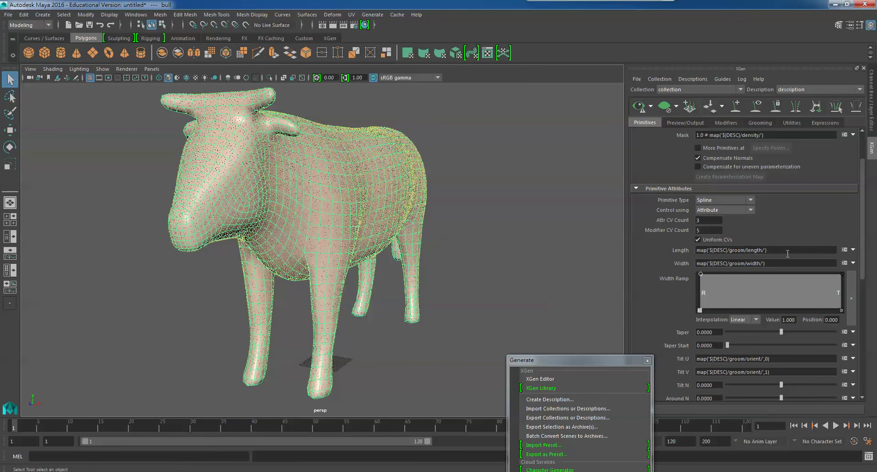
{"action": "left_click", "coordinate": [845, 250]}
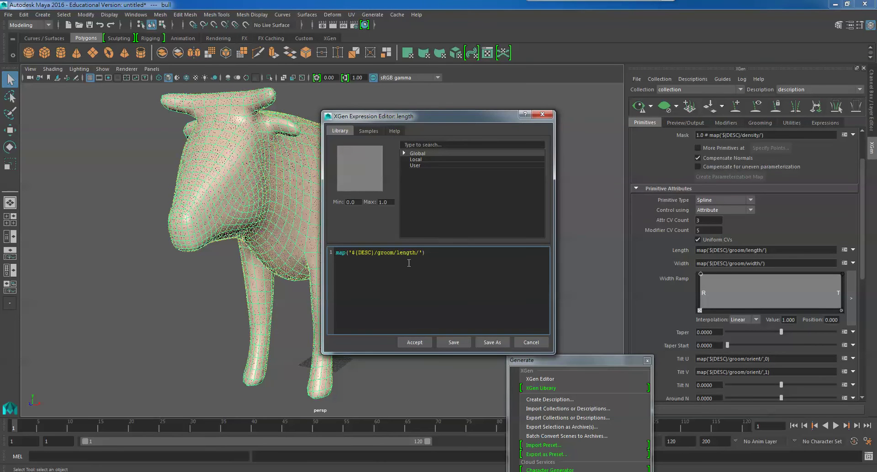
{"action": "left_click", "coordinate": [427, 254]}
{"action": "type", "text": "*1"}
{"action": "left_click", "coordinate": [414, 343]}
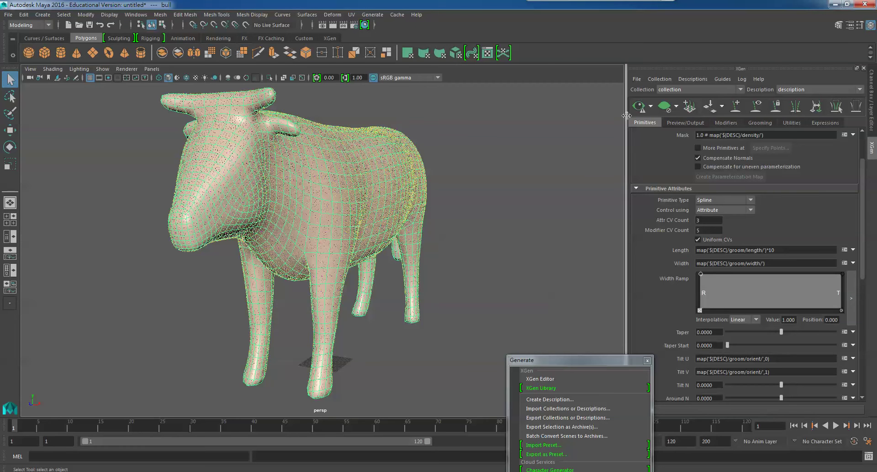
{"action": "left_click", "coordinate": [637, 111]}
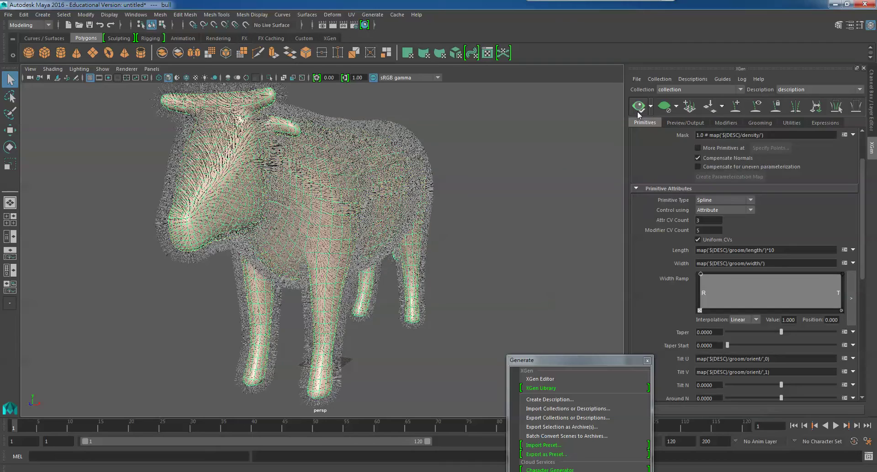
- Set the fur primitives' Taper to 1.0 and review the remaining primitive attributes
{"action": "left_click_drag", "start_coordinate": [448, 238], "coordinate": [564, 311], "text": "alt"}
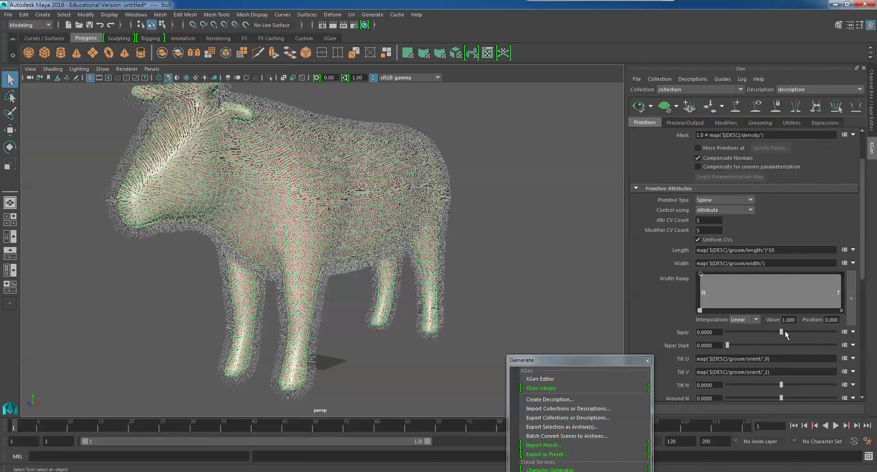
{"action": "left_click_drag", "start_coordinate": [785, 331], "coordinate": [844, 330]}
{"action": "right_click_drag", "start_coordinate": [324, 176], "coordinate": [381, 175], "text": "alt"}
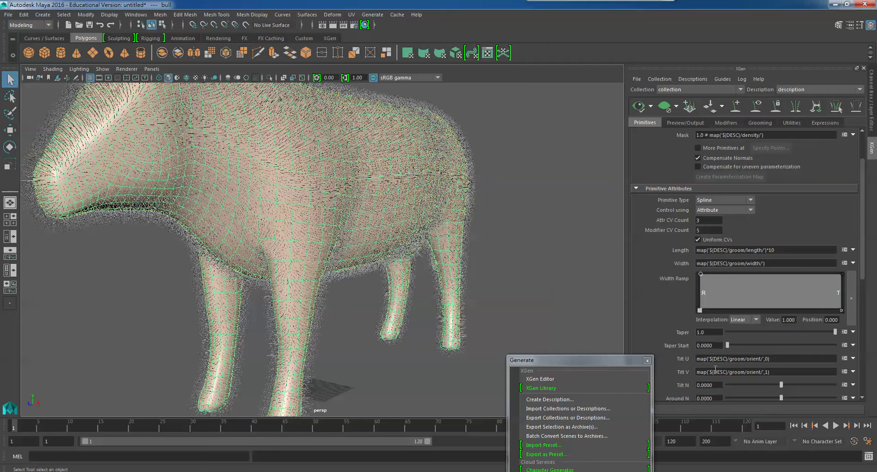
{"action": "scroll", "coordinate": [712, 352], "scroll_direction": "down", "scroll_amount": 3}
{"action": "scroll", "coordinate": [713, 354], "scroll_direction": "down", "scroll_amount": 2}
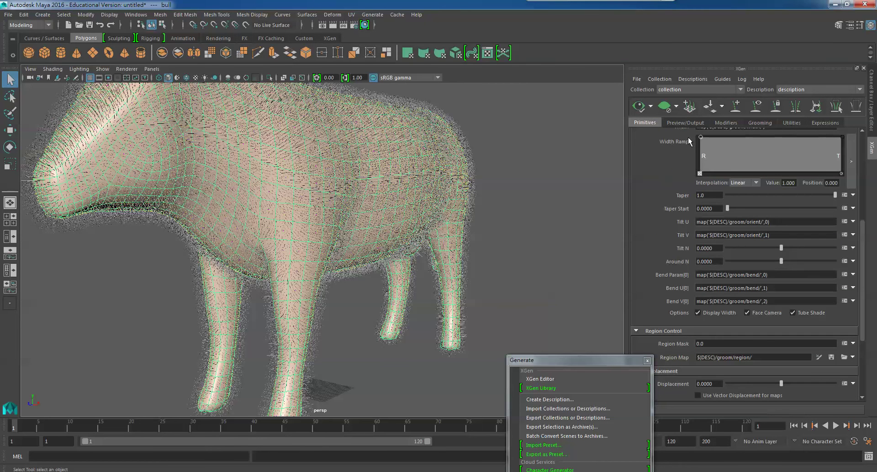
{"action": "scroll", "coordinate": [694, 146], "scroll_direction": "up", "scroll_amount": 7}
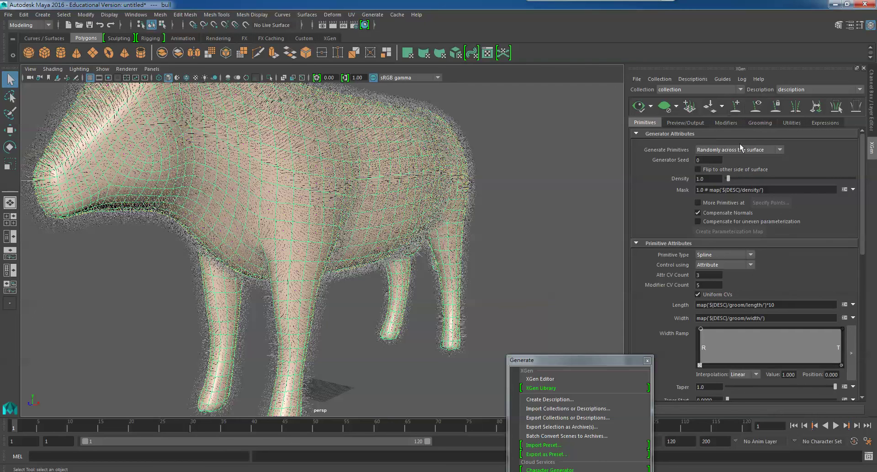
- Show the XGen grooming tools, try the Bend brush on the bull and switch to the Length brush
{"action": "left_click", "coordinate": [763, 122]}
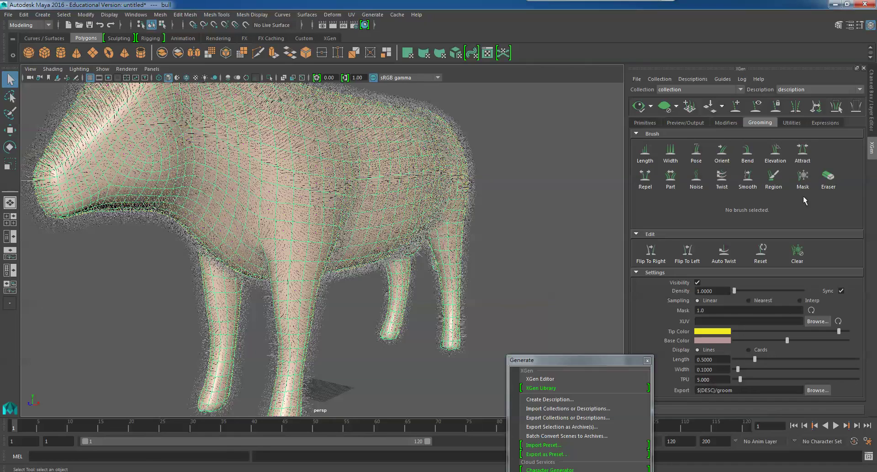
{"action": "left_click_drag", "start_coordinate": [465, 231], "coordinate": [360, 249], "text": "alt"}
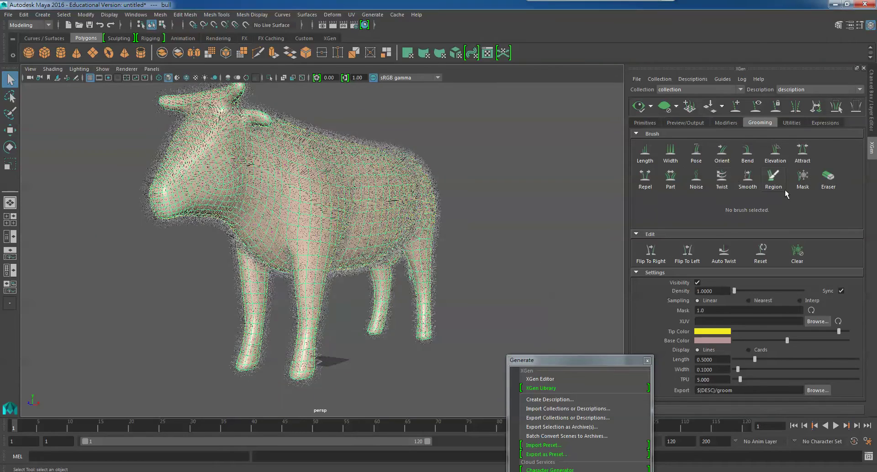
{"action": "left_click", "coordinate": [747, 152]}
{"action": "left_click_drag", "start_coordinate": [479, 213], "coordinate": [394, 200], "text": "alt"}
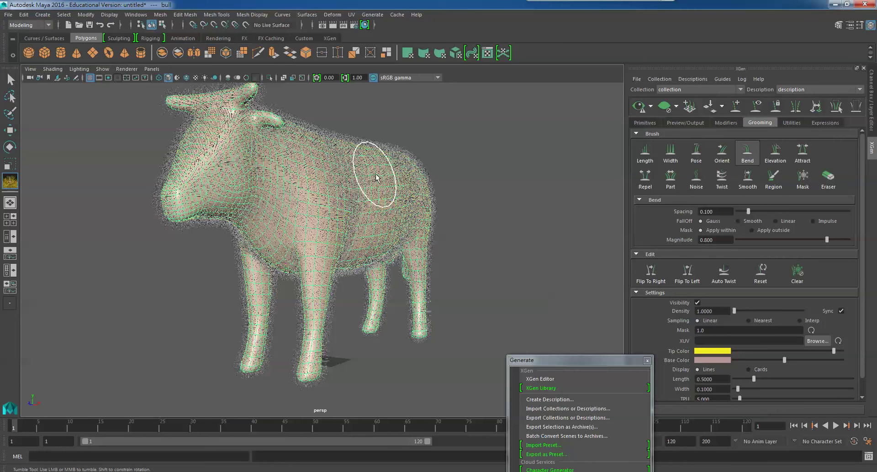
{"action": "left_click", "coordinate": [641, 156]}
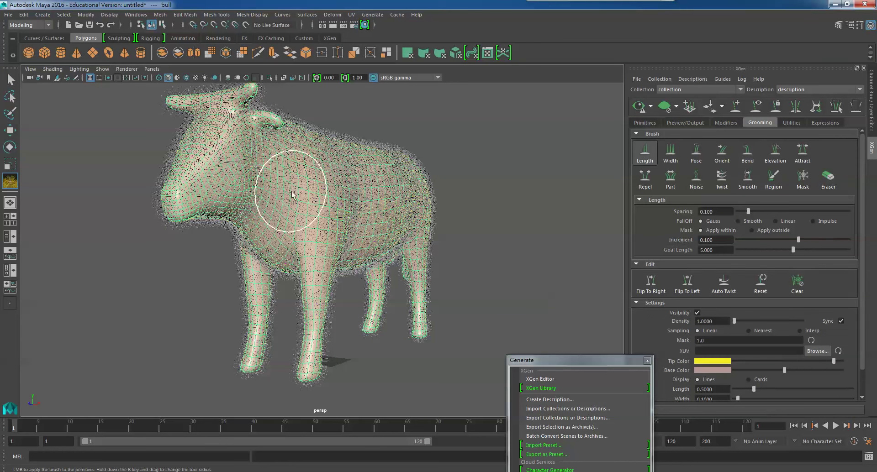
- Examine the bull's generated fur from several angles and distances
{"action": "right_click_drag", "start_coordinate": [344, 146], "coordinate": [399, 202], "text": "alt"}
{"action": "left_click_drag", "start_coordinate": [399, 201], "coordinate": [347, 196], "text": "alt"}
{"action": "right_click_drag", "start_coordinate": [347, 196], "coordinate": [321, 211], "text": "alt"}
{"action": "left_click_drag", "start_coordinate": [322, 211], "coordinate": [342, 205], "text": "alt"}
{"action": "right_click_drag", "start_coordinate": [342, 205], "coordinate": [385, 225], "text": "alt"}
{"action": "left_click_drag", "start_coordinate": [385, 225], "coordinate": [319, 240], "text": "alt"}
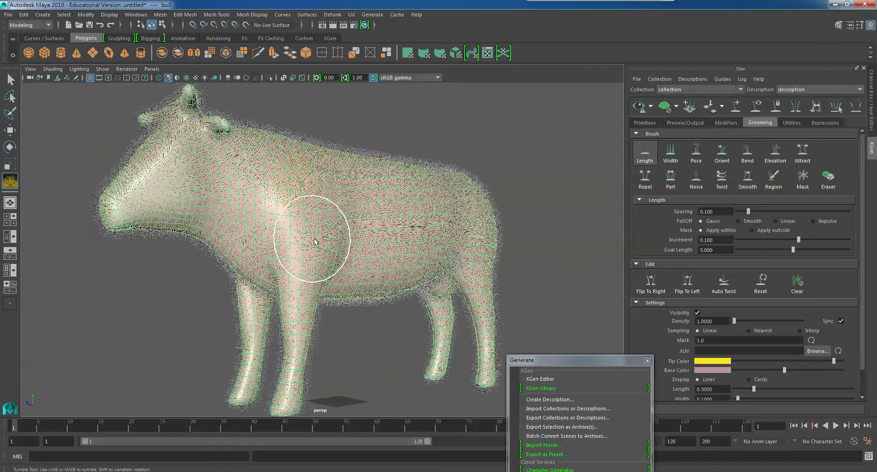
{"action": "left_click_drag", "start_coordinate": [388, 234], "coordinate": [331, 256], "text": "alt"}
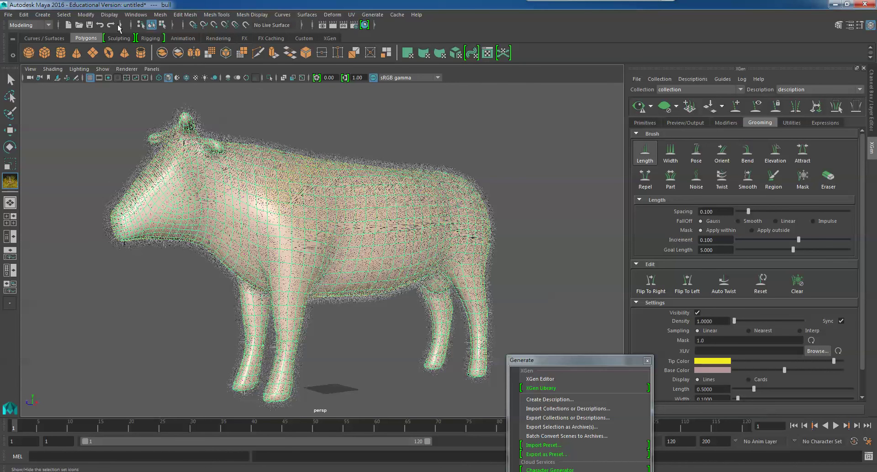
- Start a new scene without saving the bull scene and close the floating Generate menu
{"action": "left_click", "coordinate": [71, 27]}
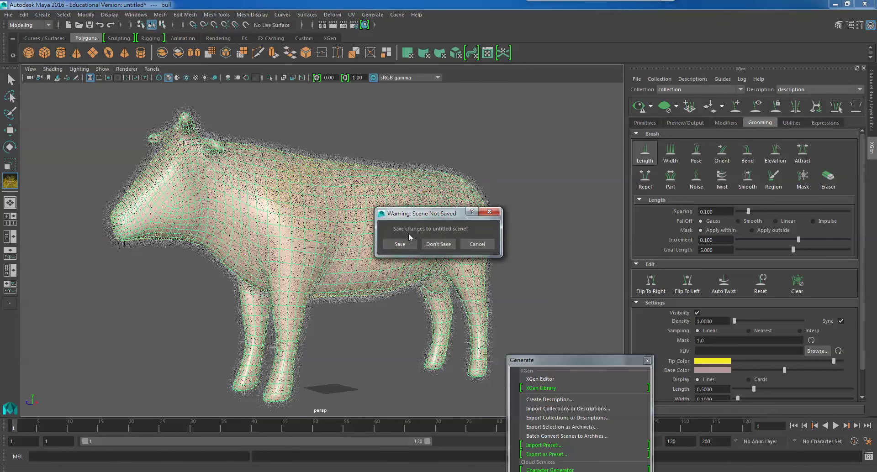
{"action": "left_click", "coordinate": [439, 247]}
{"action": "left_click", "coordinate": [647, 360]}
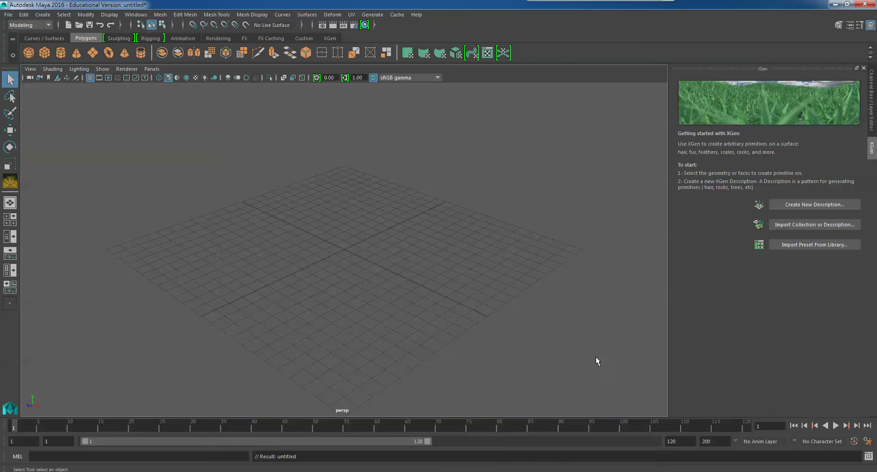
{"action": "left_click_drag", "start_coordinate": [324, 279], "coordinate": [356, 433], "text": "alt"}
{"action": "left_click", "coordinate": [793, 471]}
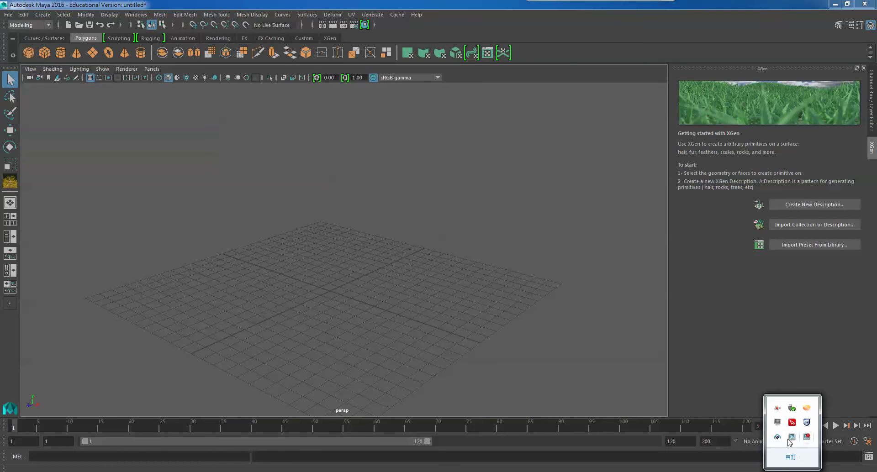